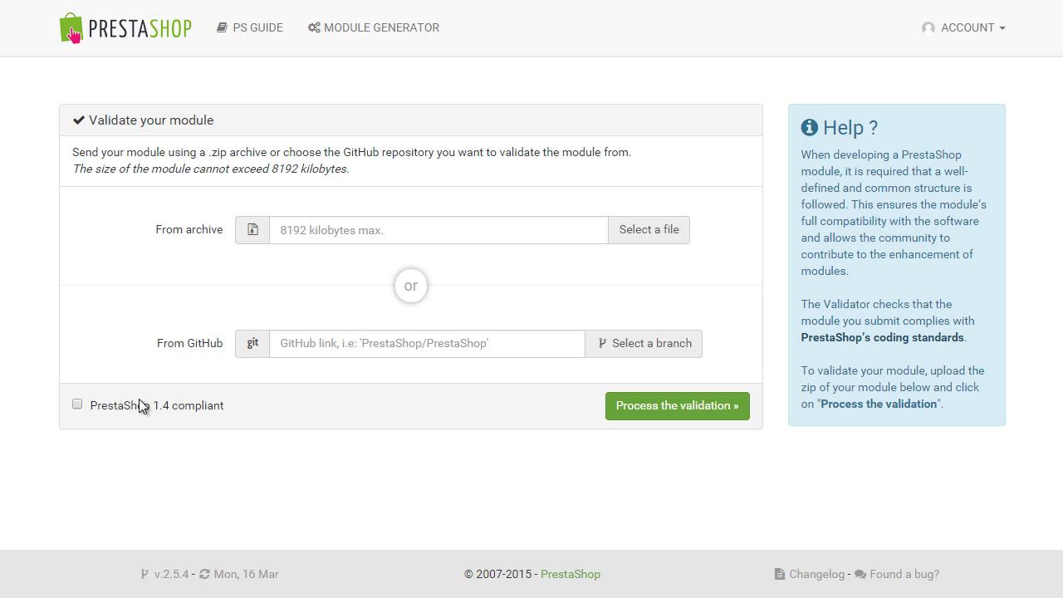
Step: Upload the original psticket.zip to PrestaShop Validator and run its validation
left_click(633, 235)
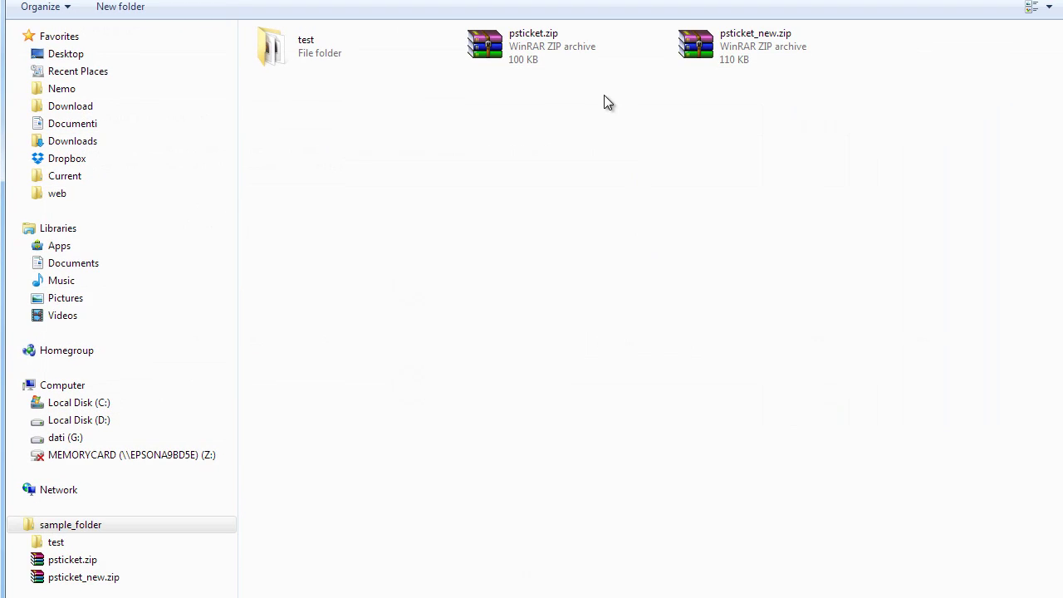
left_click(546, 60)
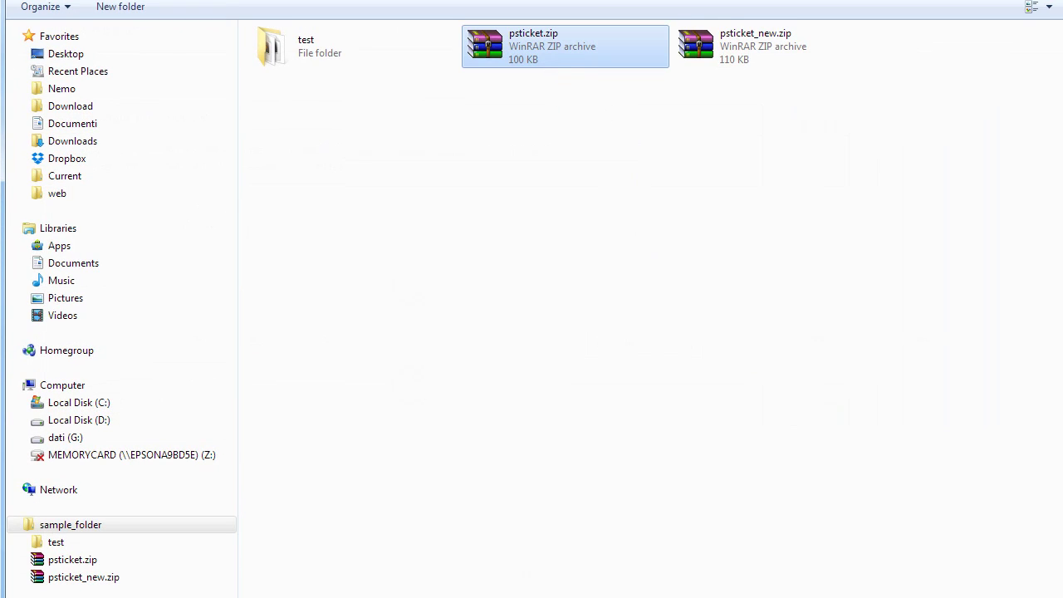
key("Return")
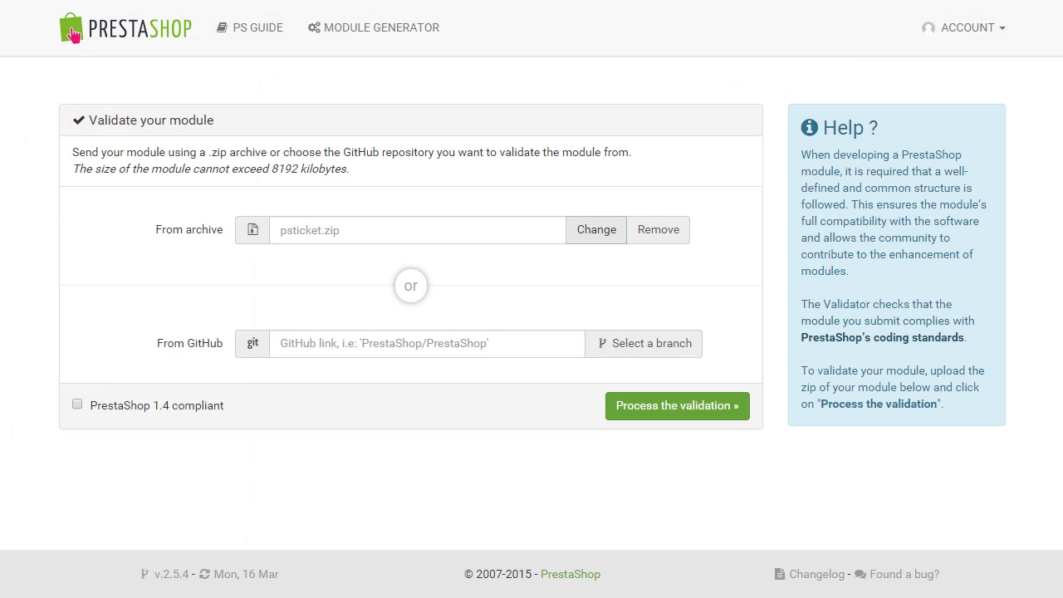
left_click(686, 415)
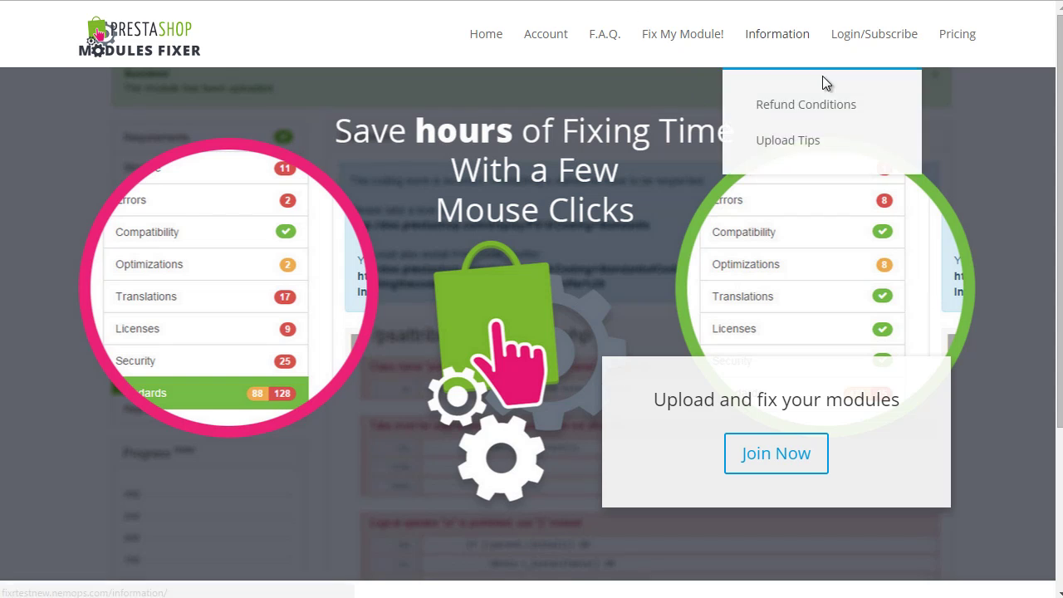
Step: Show the Modules Fixer pricing page with its €5, €10 and €15 plans
left_click(959, 37)
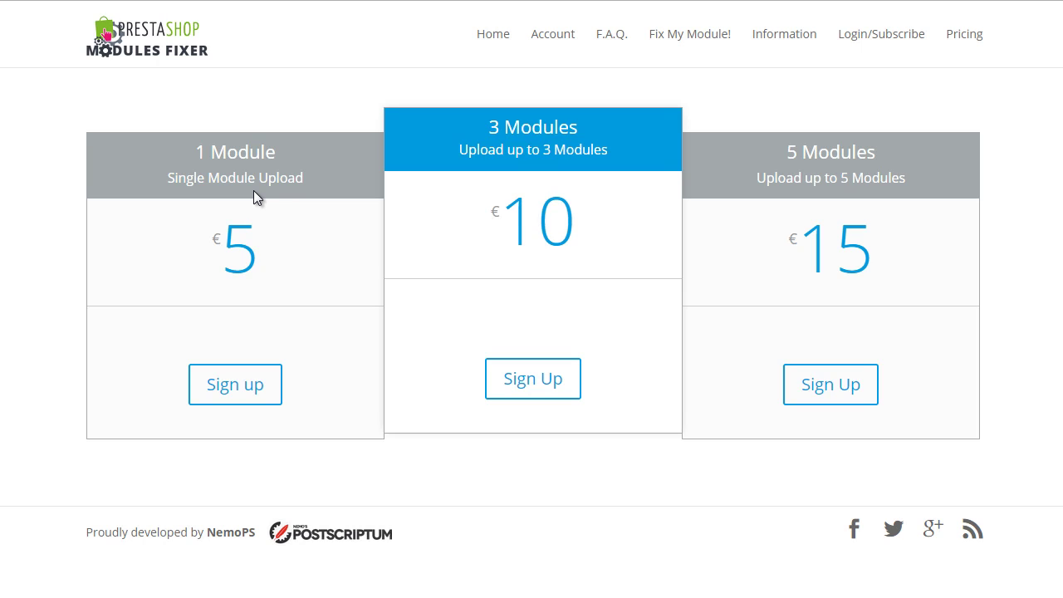
Step: Go to Fix My Module! and scroll to the upload form and pscodfee/psticket history
left_click(675, 33)
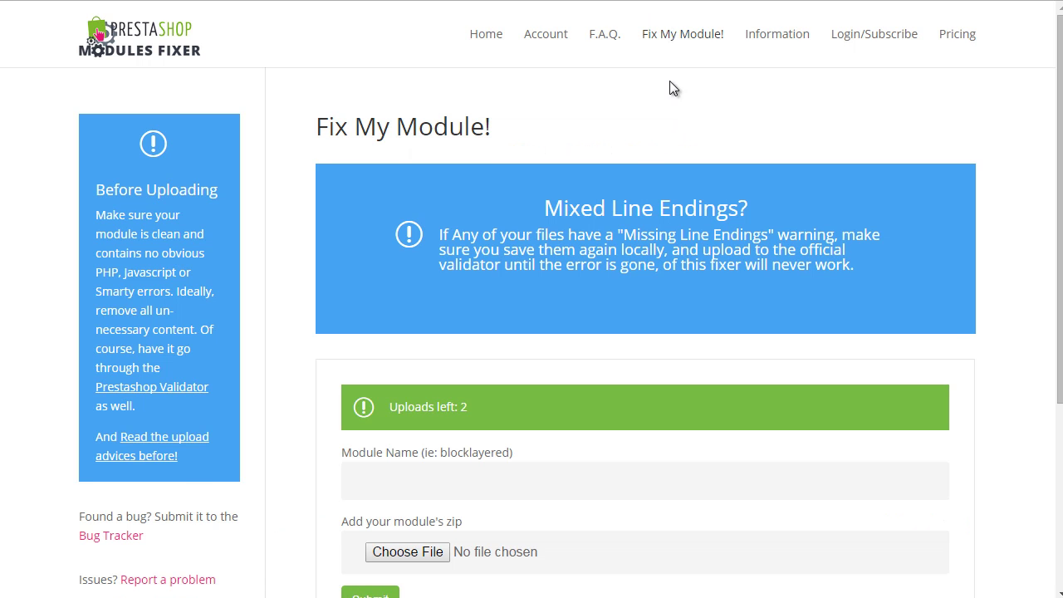
scroll(625, 165, "down", 1)
scroll(624, 165, "up", 1)
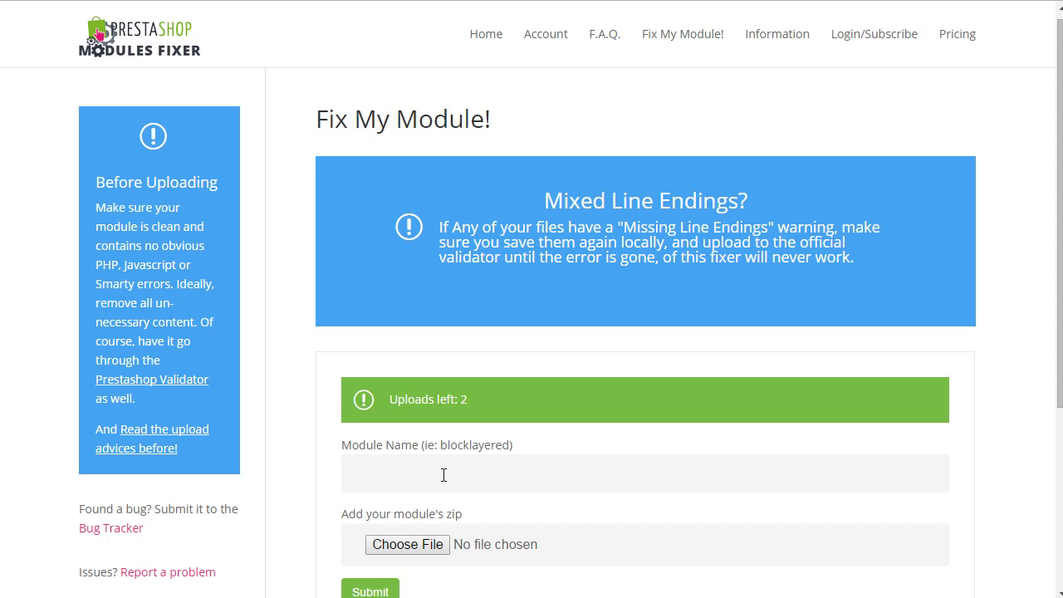
scroll(443, 474, "down", 3)
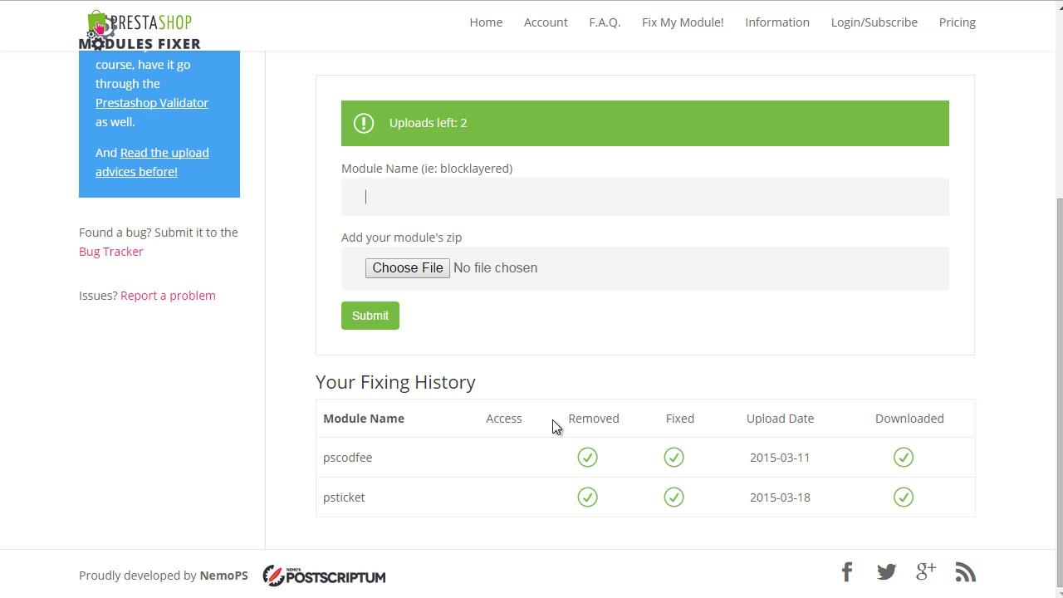
Step: Enter module name 'psticket', attach psticket.zip, and submit it for fixing
left_click(482, 202)
type("psti")
type("t")
left_click(420, 272)
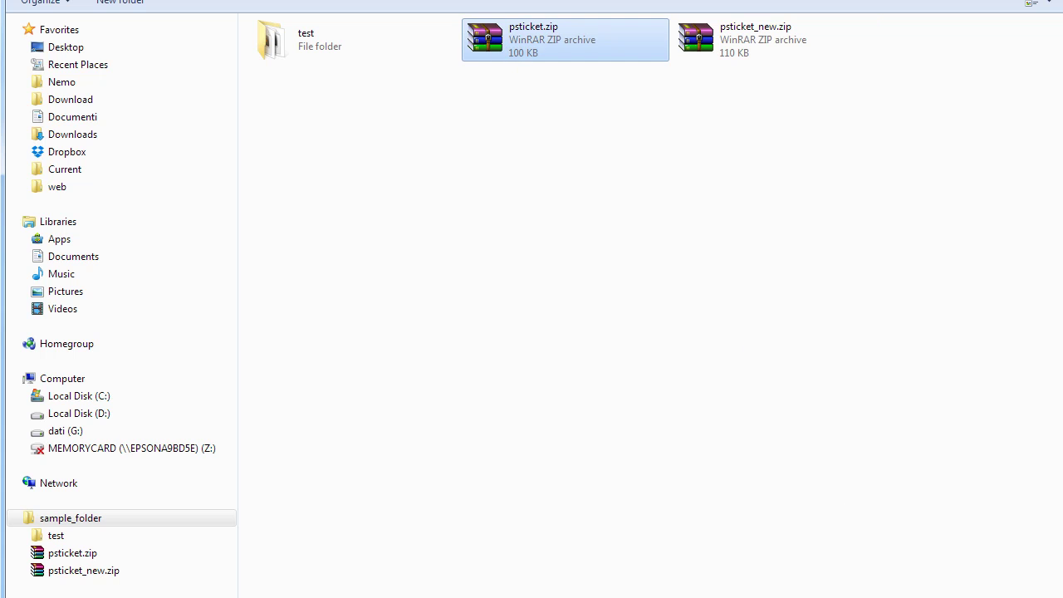
double_click(548, 38)
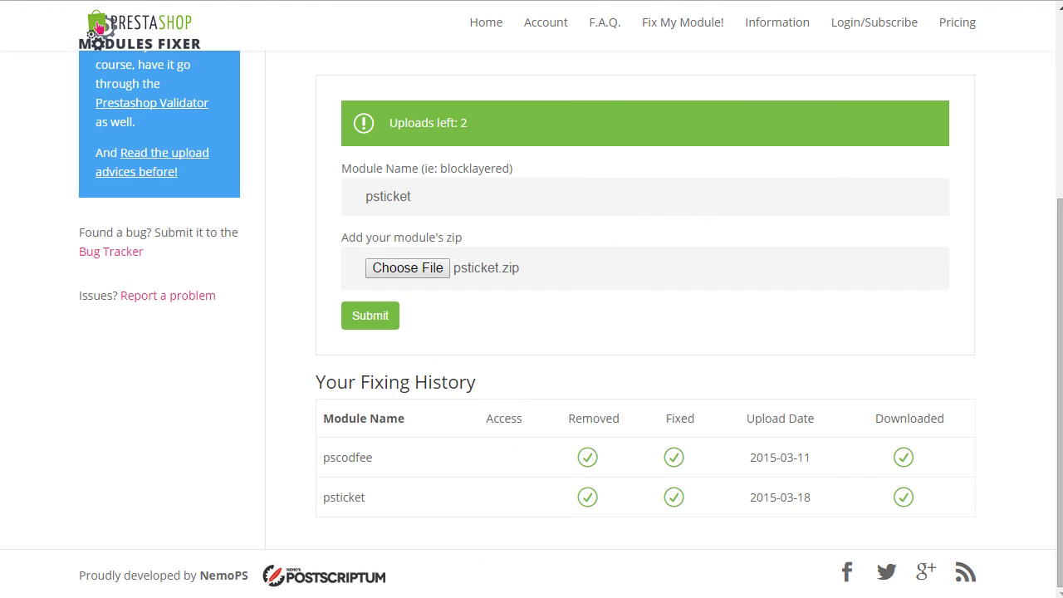
left_click(370, 316)
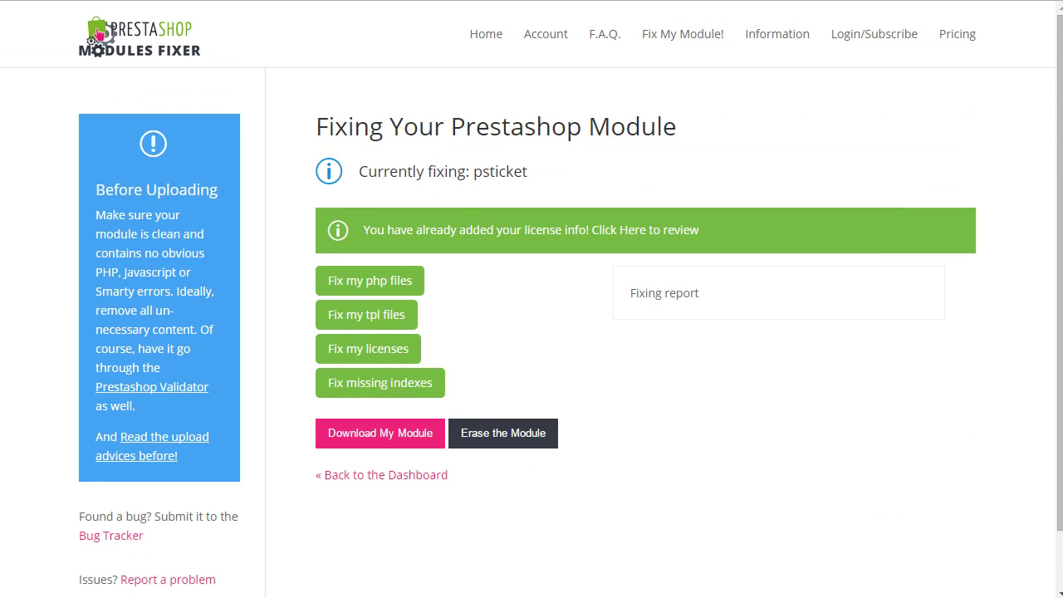
Step: Review the license info, then fix php files, tpl files, licenses and missing indexes
left_click(681, 232)
scroll(531, 233, "down", 4)
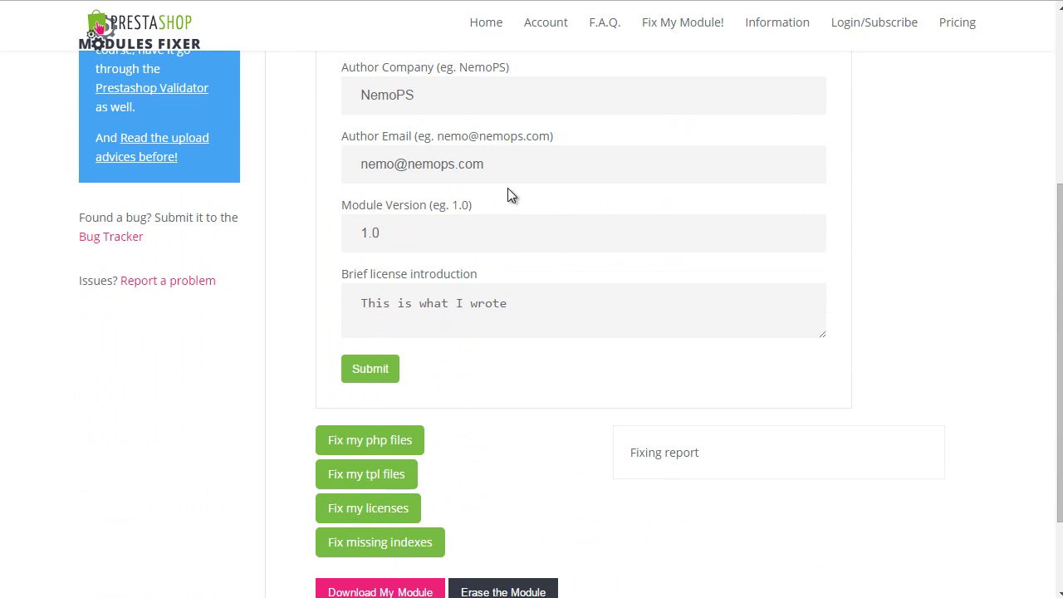
scroll(509, 193, "down", 2)
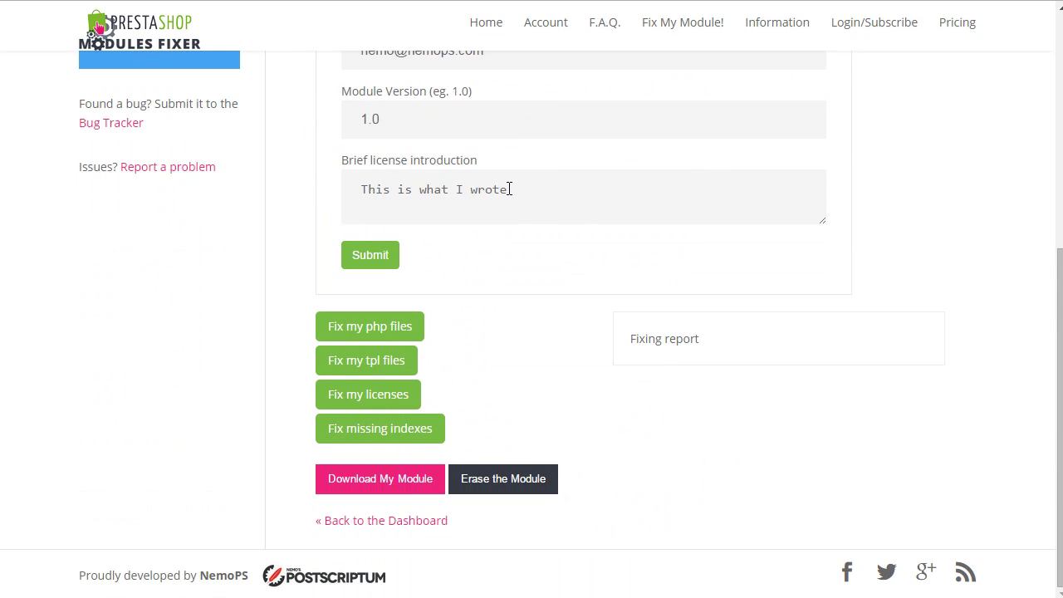
left_click(401, 326)
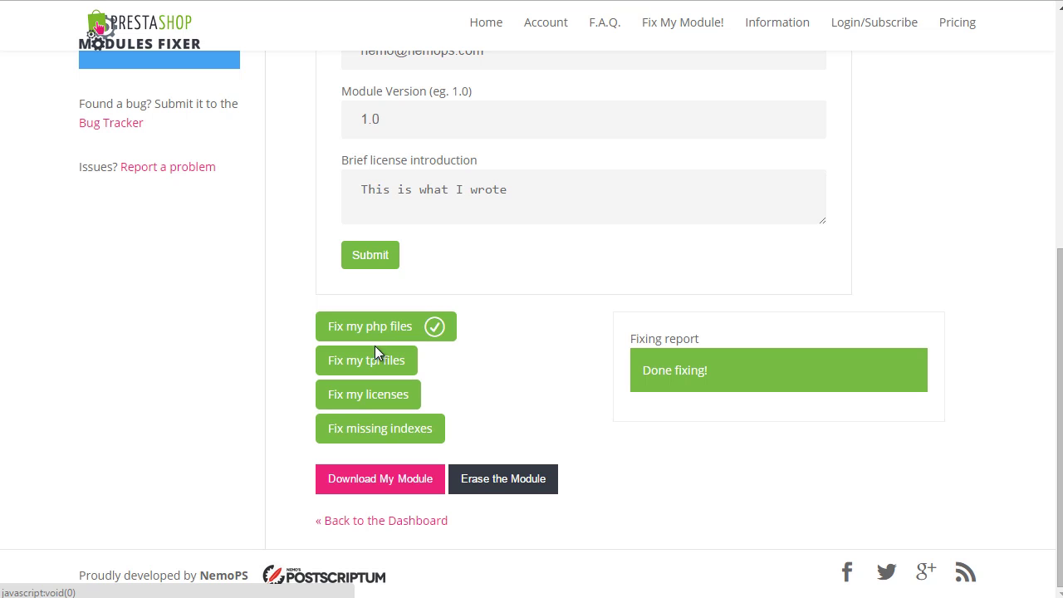
left_click(387, 357)
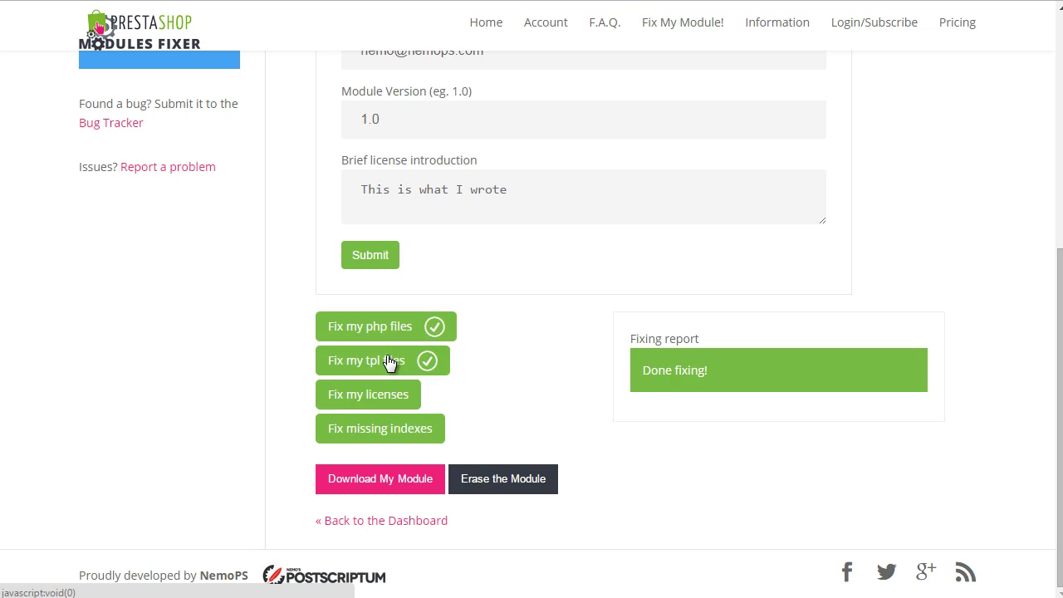
left_click(382, 395)
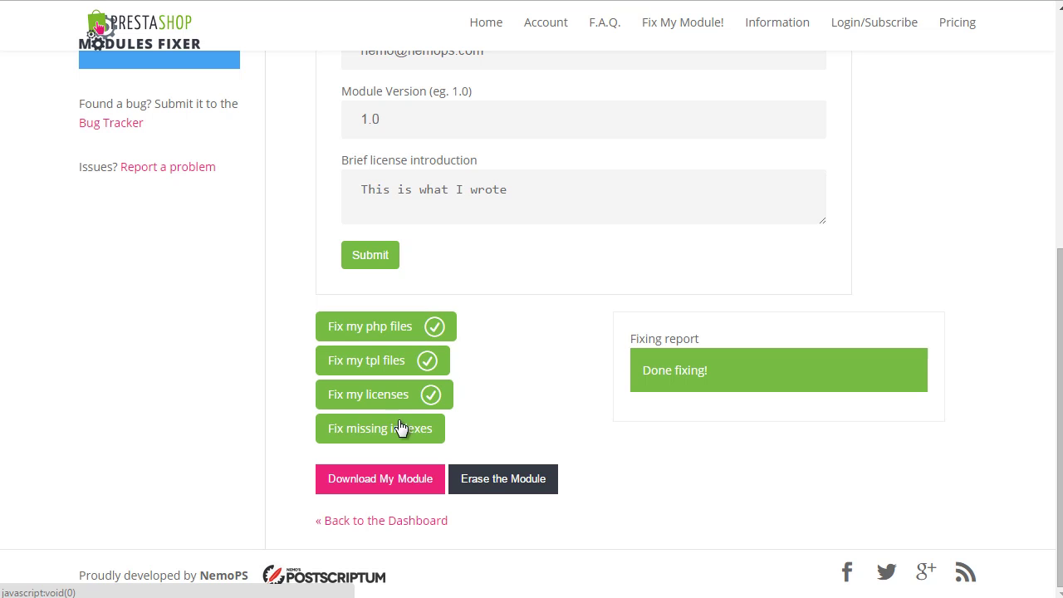
left_click(403, 430)
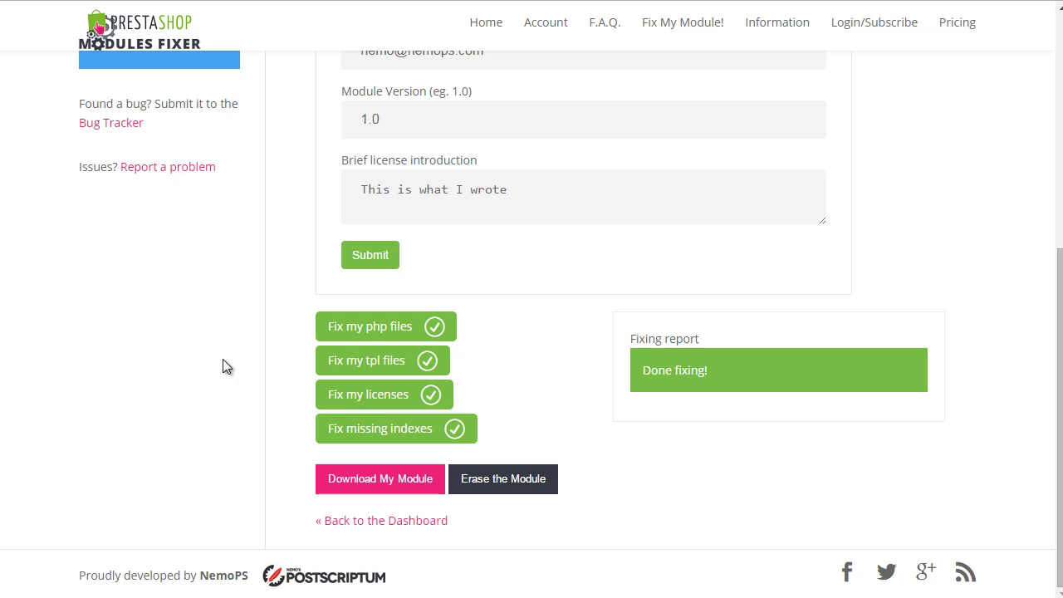
Step: Download the fixed psticket module as psticket_newnew.zip
left_click(377, 484)
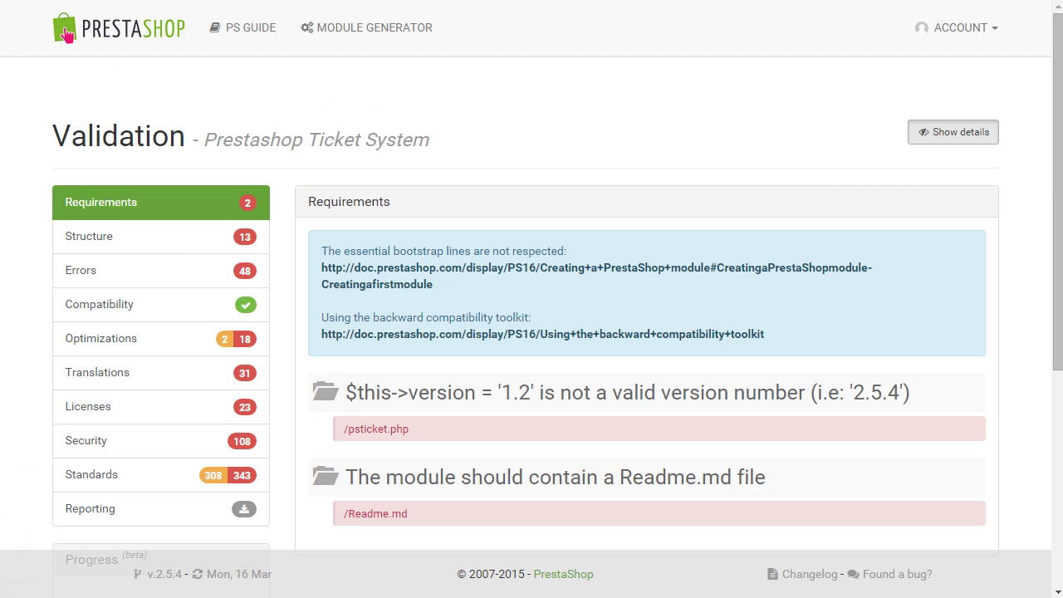
Step: Upload psticket_newnew.zip to PrestaShop Validator and run validation on it
left_click(67, 35)
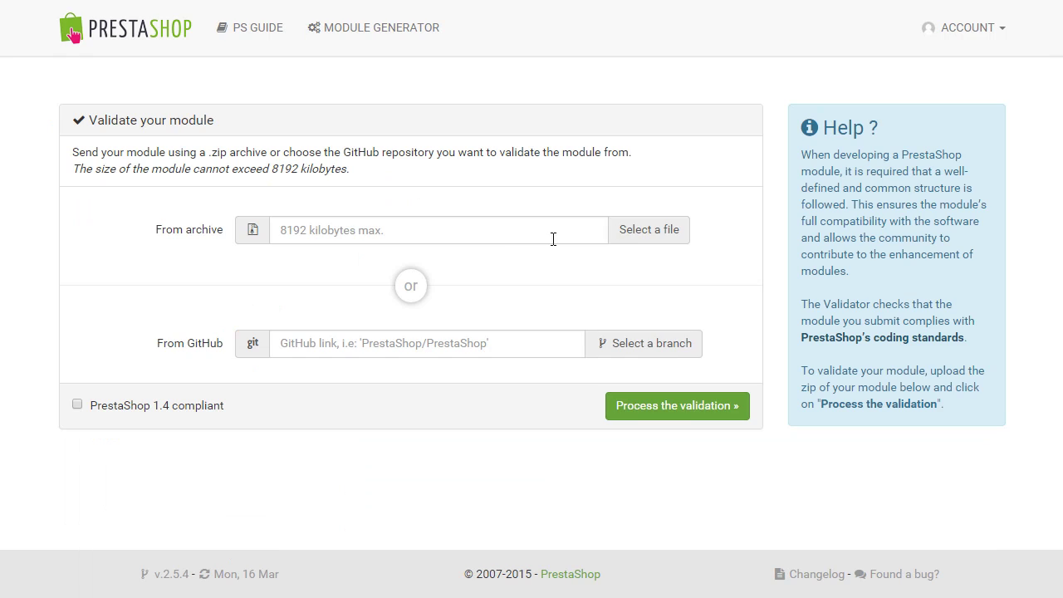
left_click(636, 236)
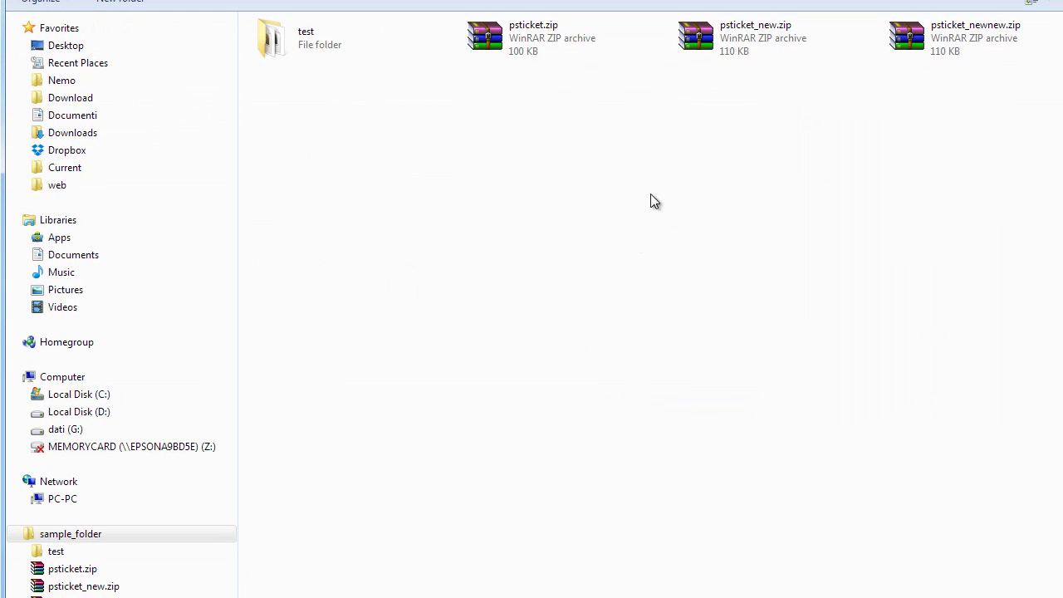
left_click(961, 42)
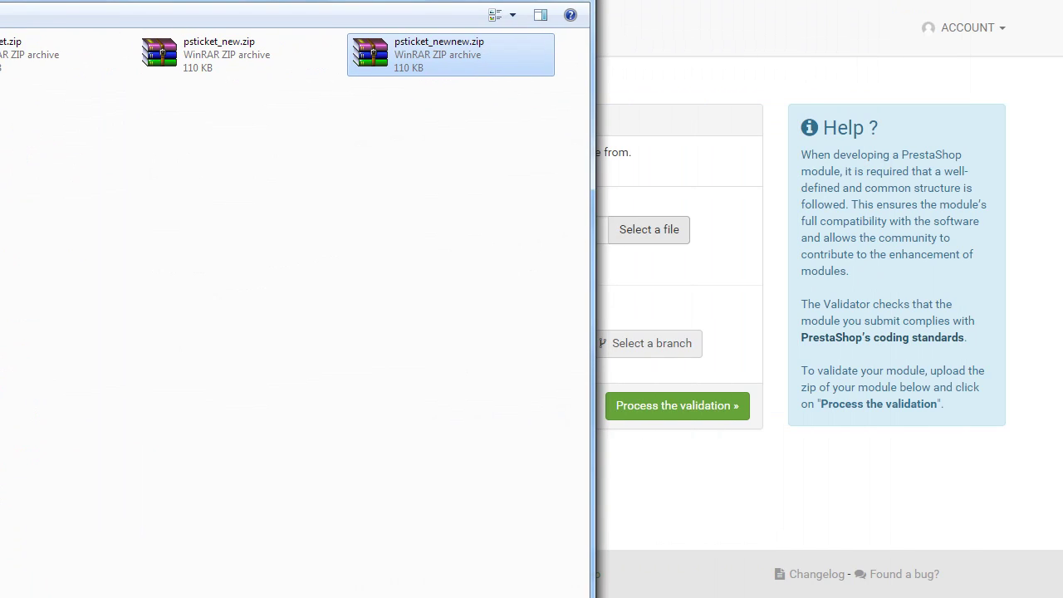
key("Return")
left_click(675, 406)
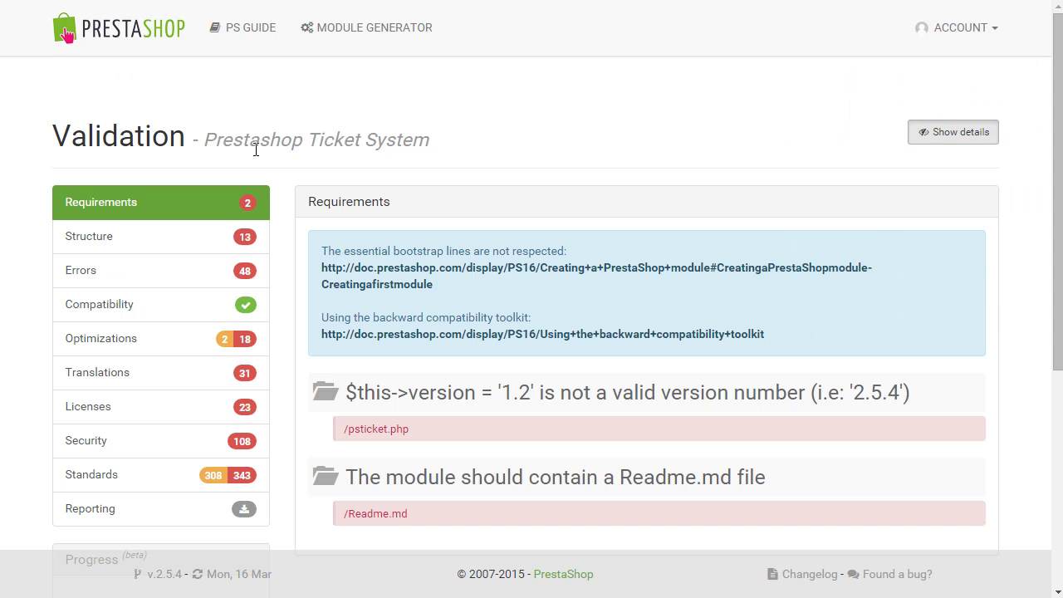
Step: Scroll through the new validation report to compare the sidebar issue counts
scroll(274, 183, "down", 2)
scroll(289, 208, "up", 2)
scroll(324, 280, "down", 1)
scroll(276, 252, "up", 1)
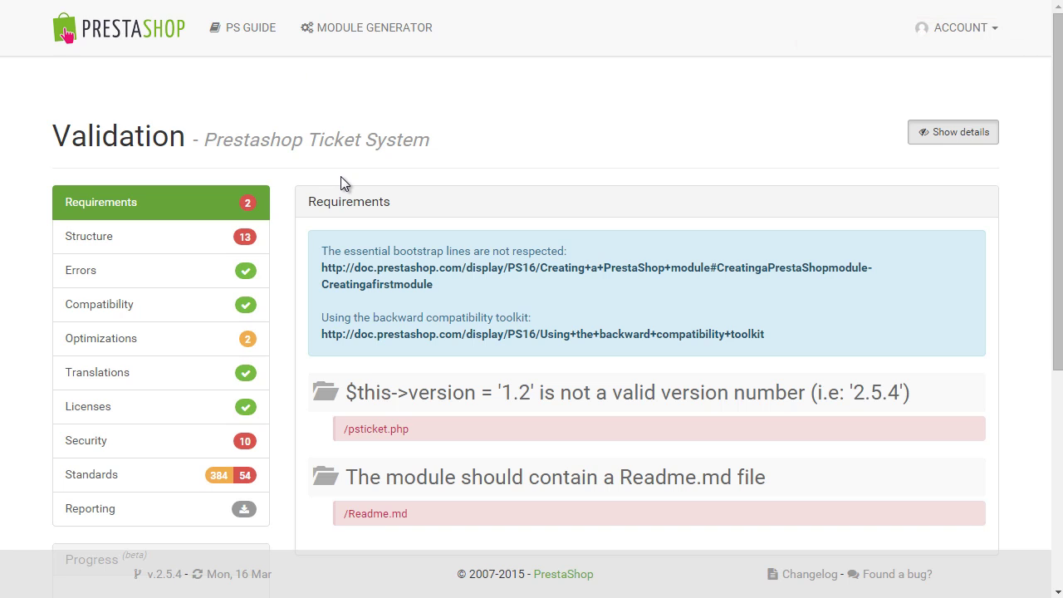
scroll(341, 183, "down", 2)
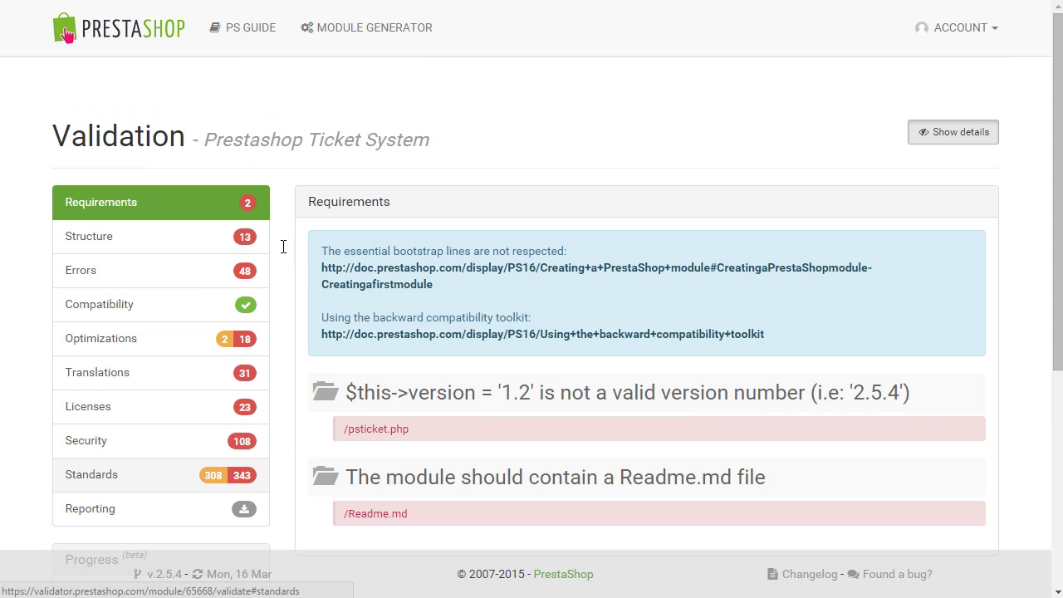
Step: Open the Standards results and scroll through the /classes/psTicketClass.php indentation issues
scroll(265, 86, "down", 1)
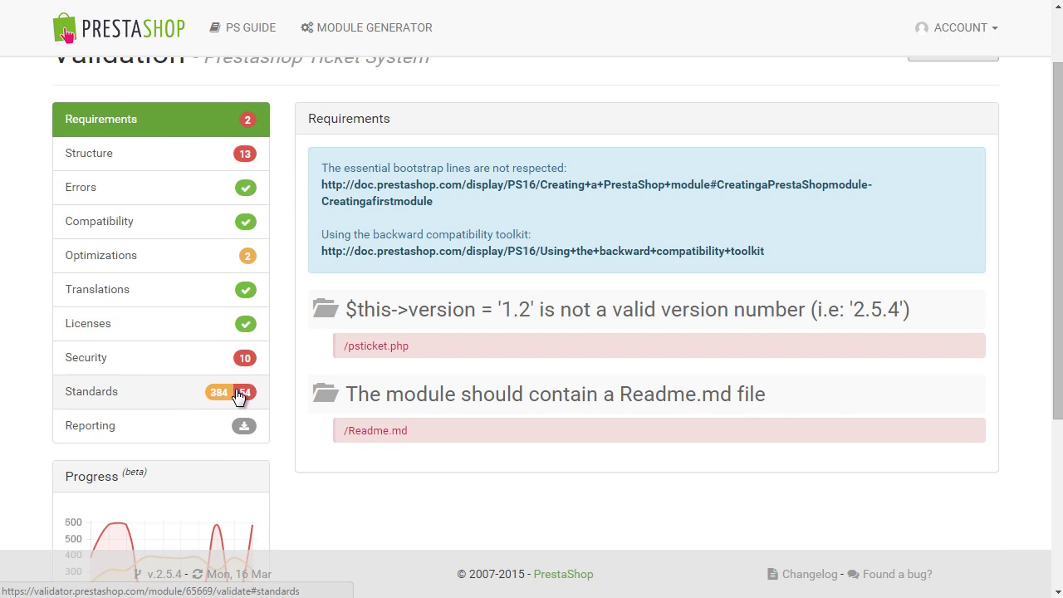
left_click(195, 397)
scroll(619, 342, "down", 1)
scroll(618, 343, "down", 1)
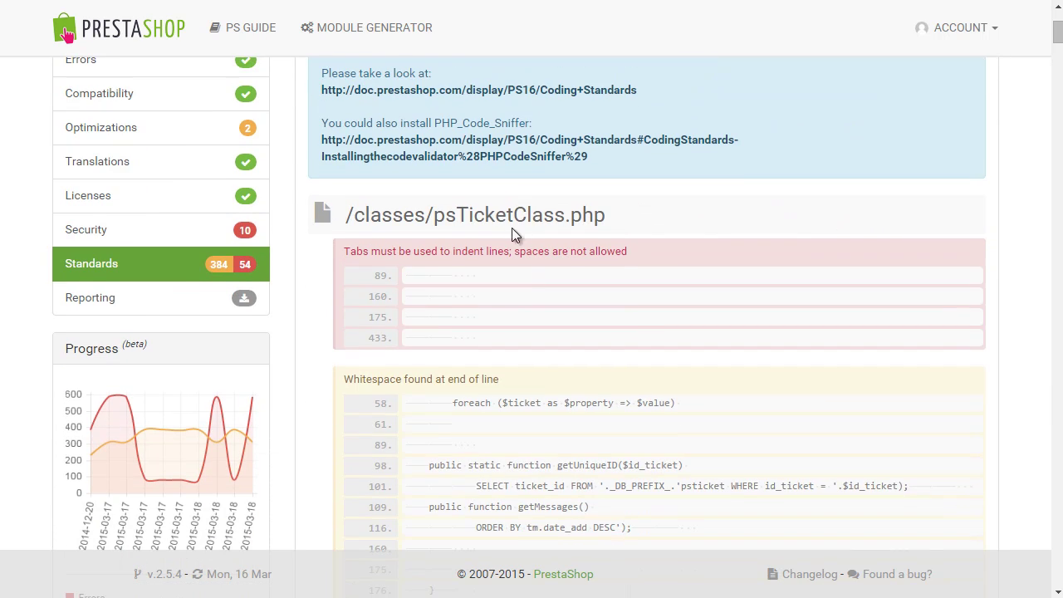